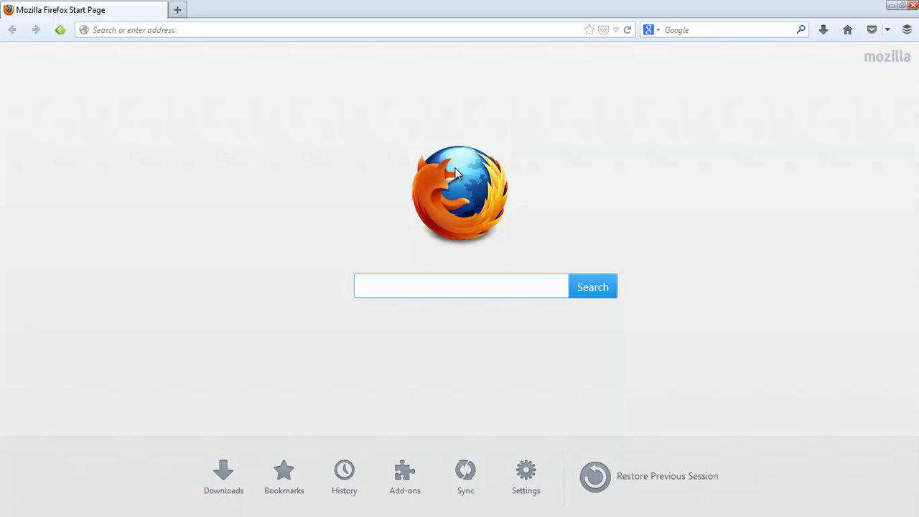
# Step: Load Google Reader from the autocompleted 'rea' address and open its gear settings menu
pyautogui.click(395, 34)
pyautogui.write('re')
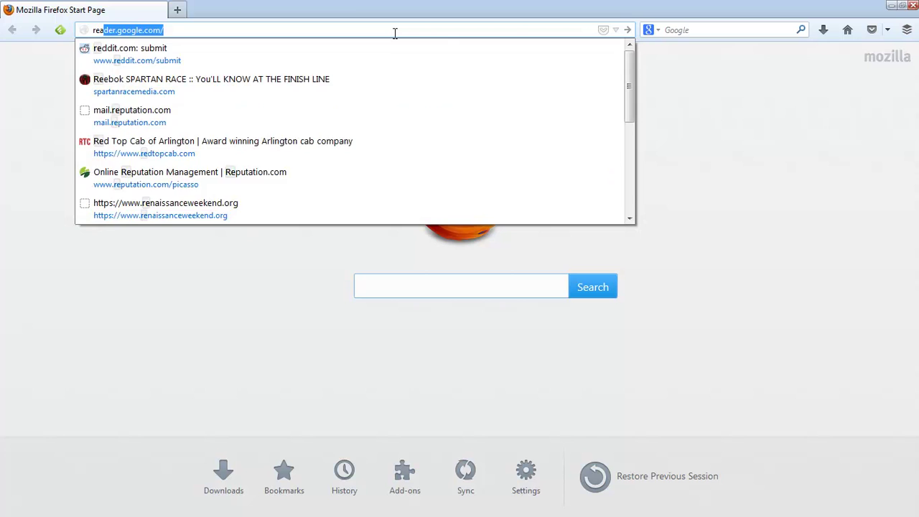
pyautogui.write('a')
pyautogui.press('Return')
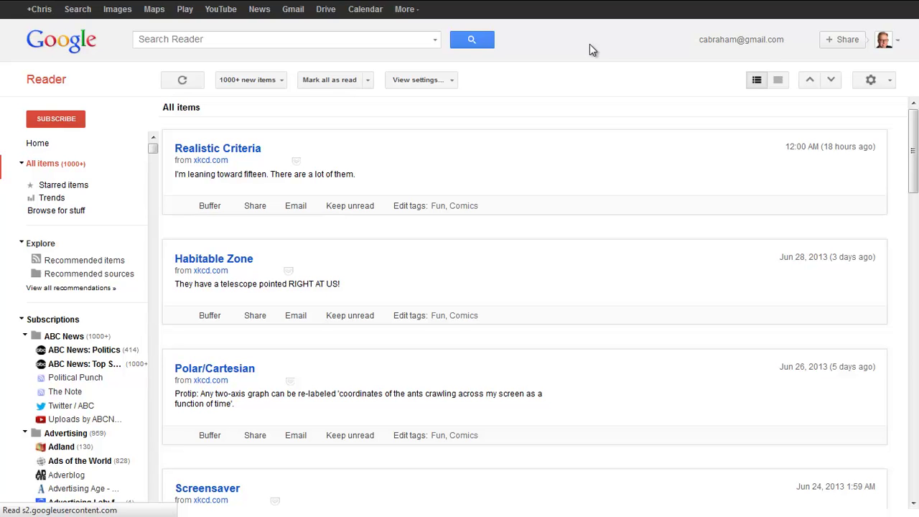
pyautogui.click(890, 81)
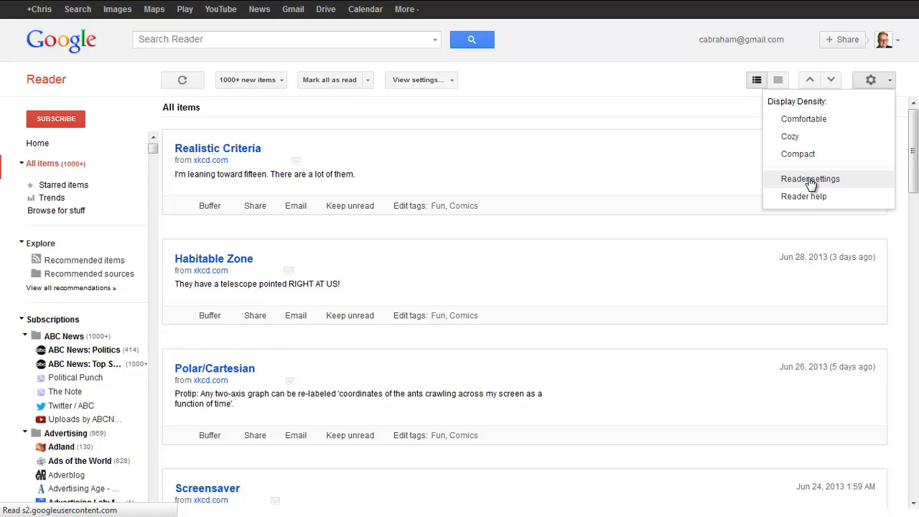
# Step: Go to Reader settings and switch to the Import/Export tab
pyautogui.click(811, 181)
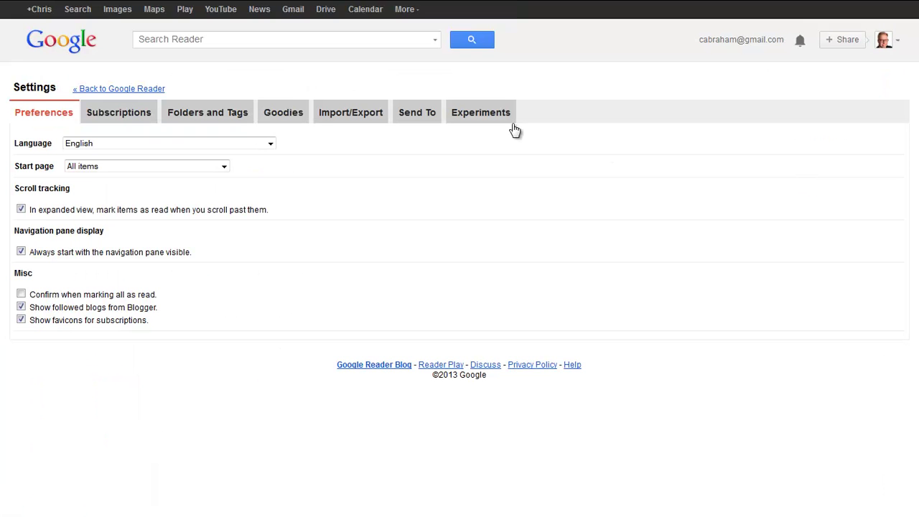
pyautogui.click(352, 115)
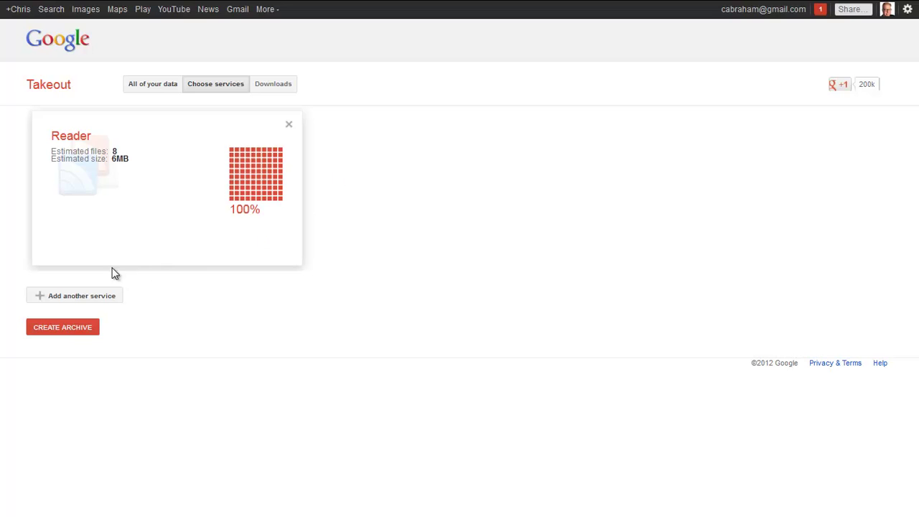
# Step: Start a new Reader archive, then open the downloaded takeout zip's folder in Explorer
pyautogui.click(64, 330)
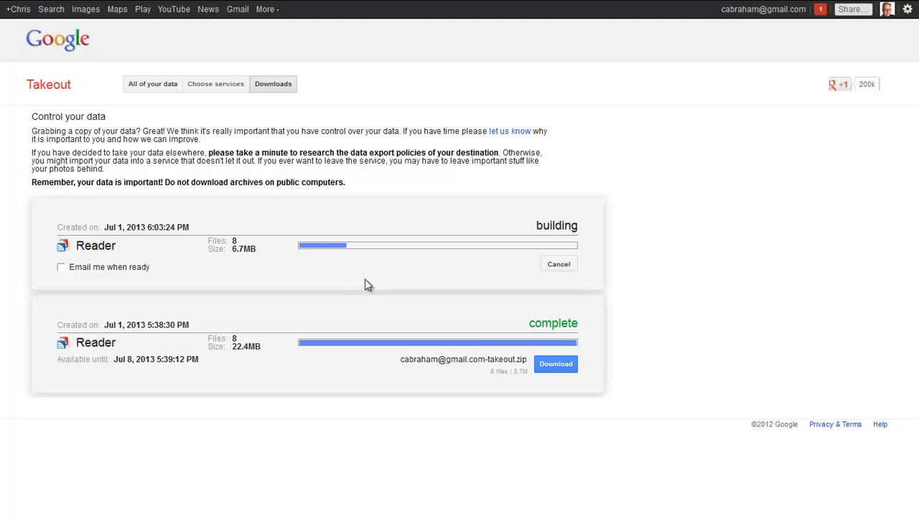
pyautogui.click(554, 364)
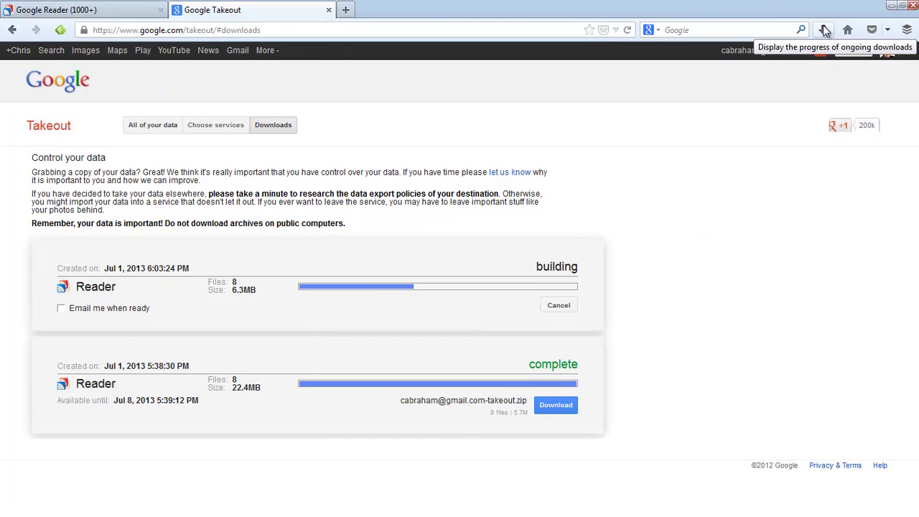
pyautogui.click(824, 30)
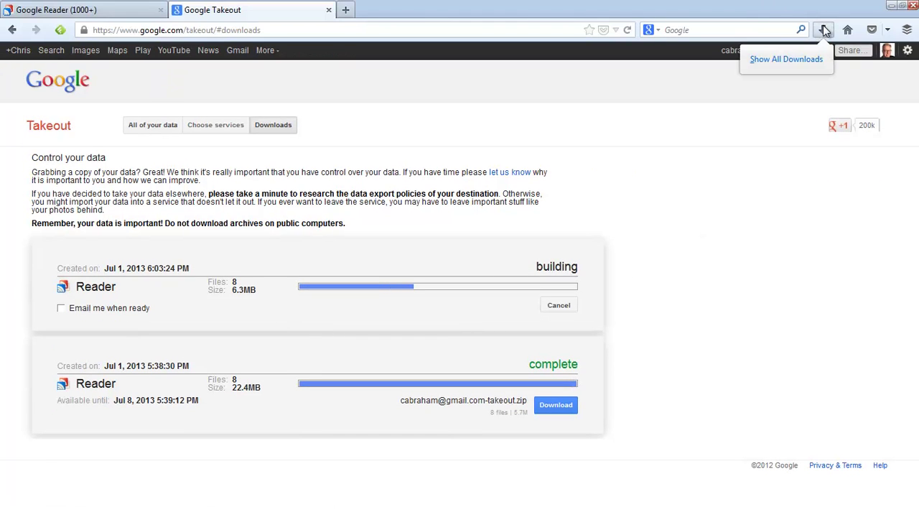
pyautogui.click(790, 60)
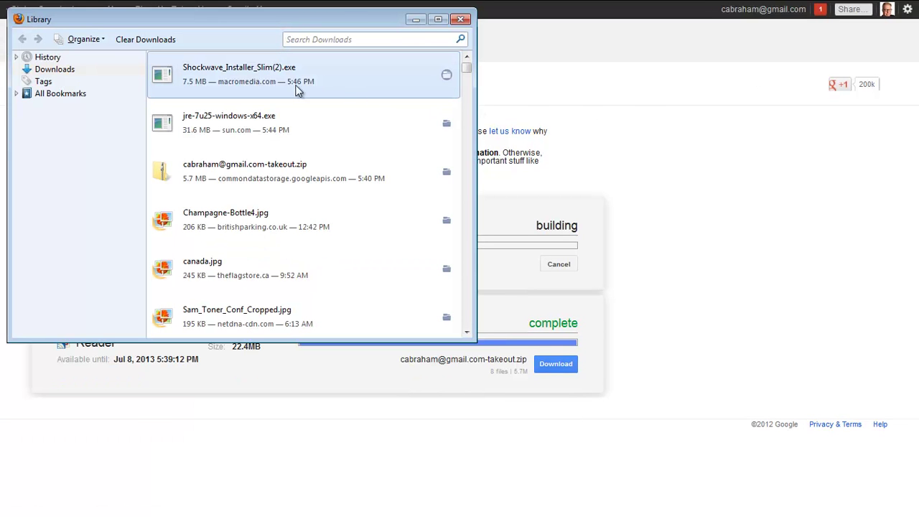
pyautogui.moveTo(287, 171)
pyautogui.rightClick(236, 171)
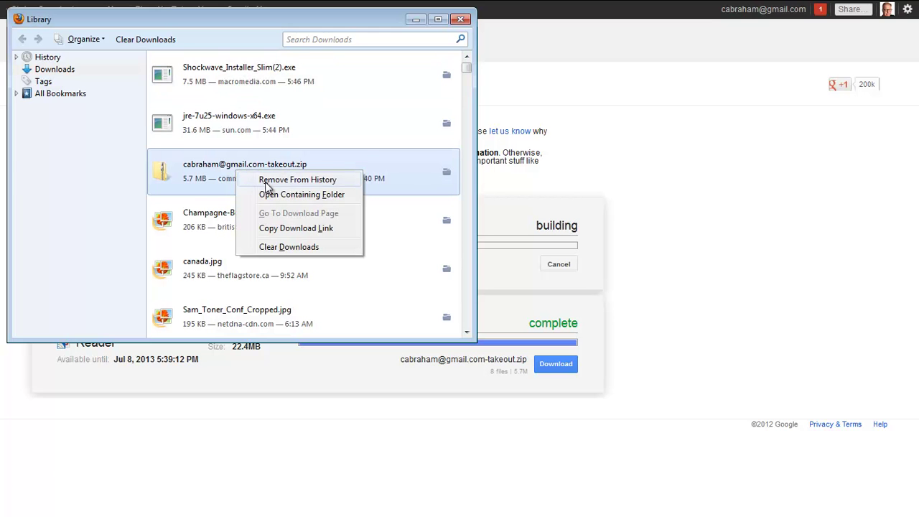
pyautogui.click(289, 195)
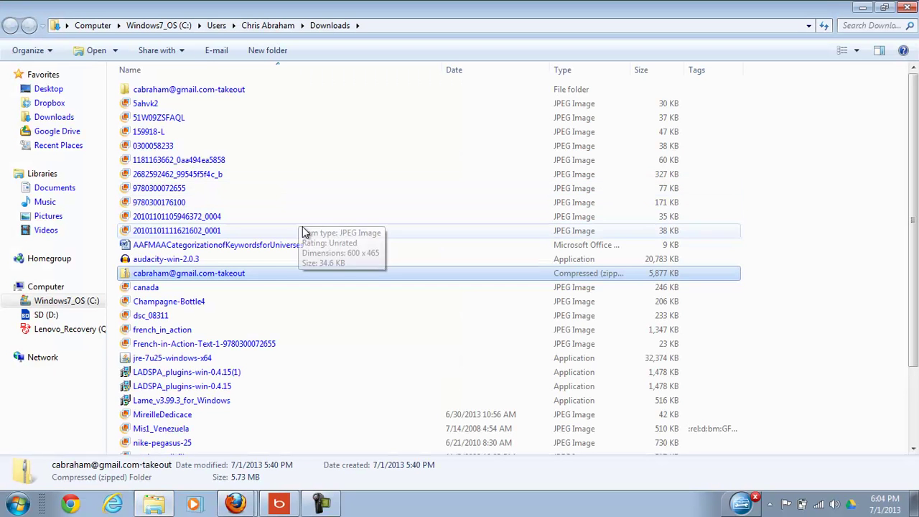
# Step: Delete the 13 and then 19 unwanted files from Downloads, leaving the takeout zip selected
pyautogui.click(148, 89)
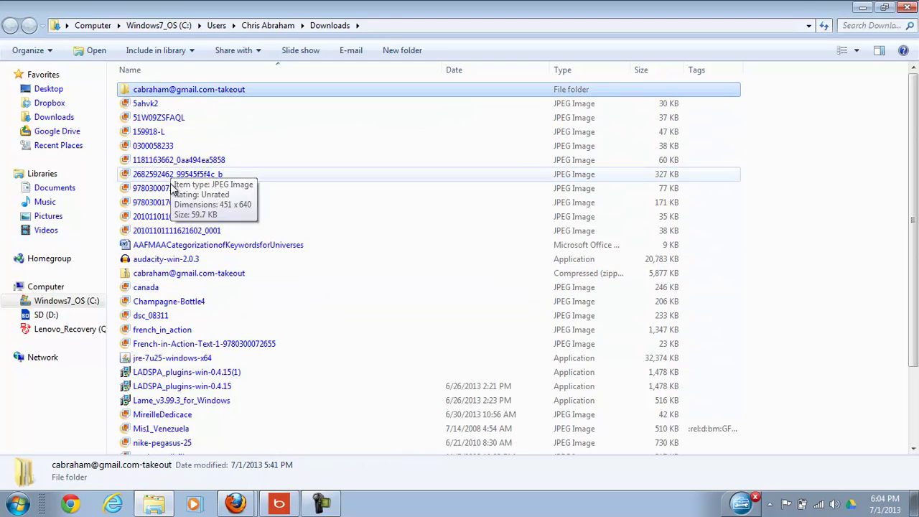
pyautogui.keyDown('shift'); pyautogui.click(151, 258); pyautogui.keyUp('shift')
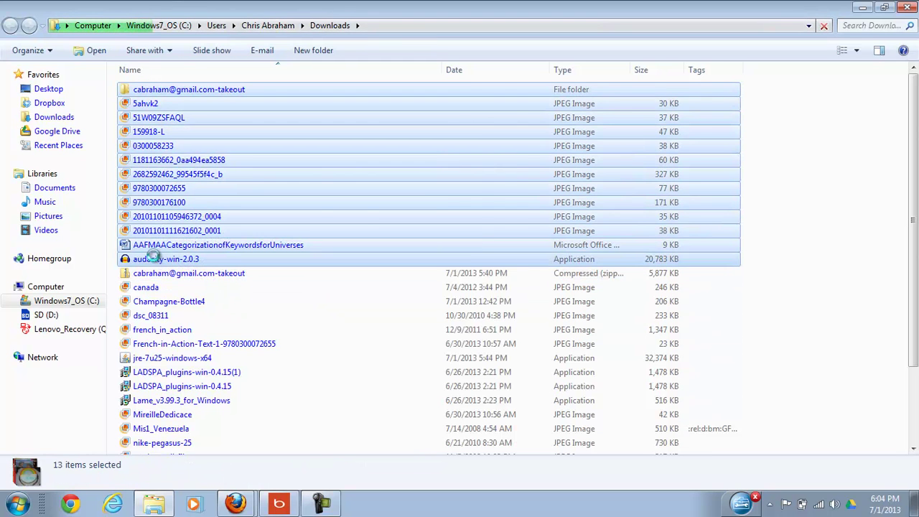
pyautogui.press('Delete')
pyautogui.press('Return')
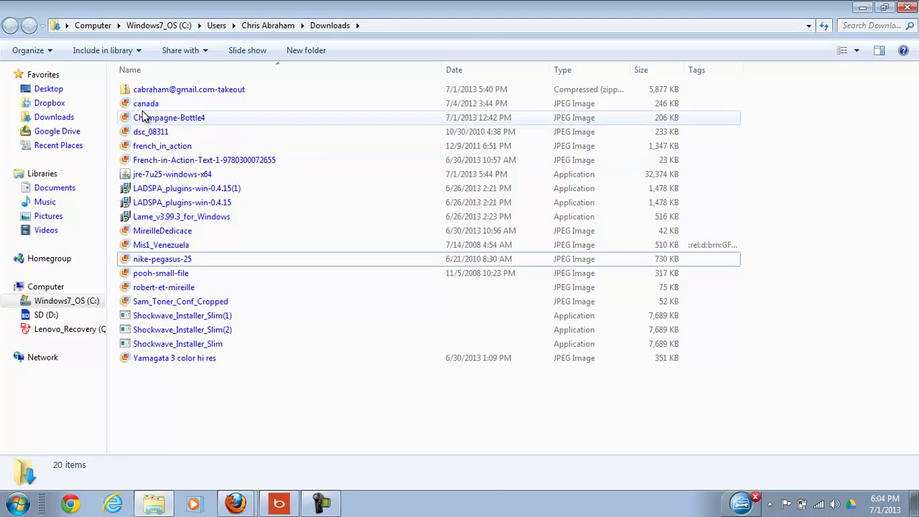
pyautogui.click(144, 106)
pyautogui.keyDown('shift'); pyautogui.click(177, 363); pyautogui.keyUp('shift')
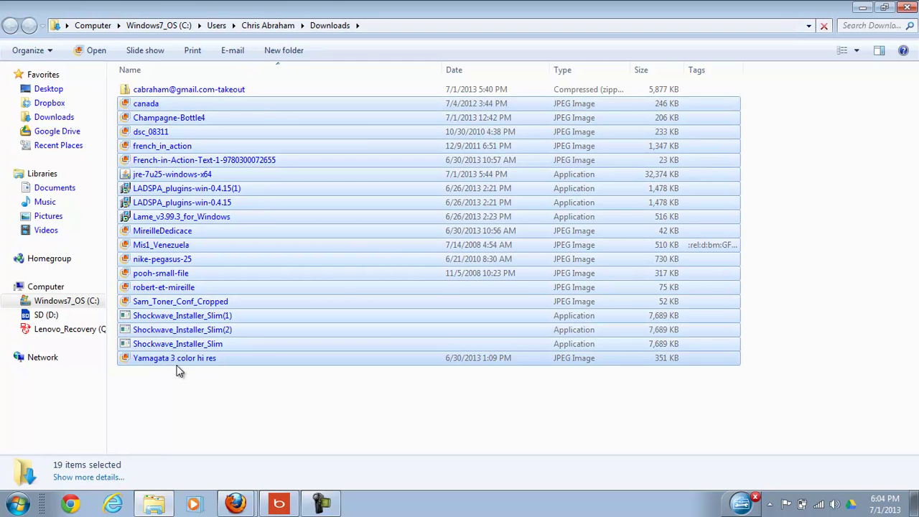
pyautogui.press('Delete')
pyautogui.press('Return')
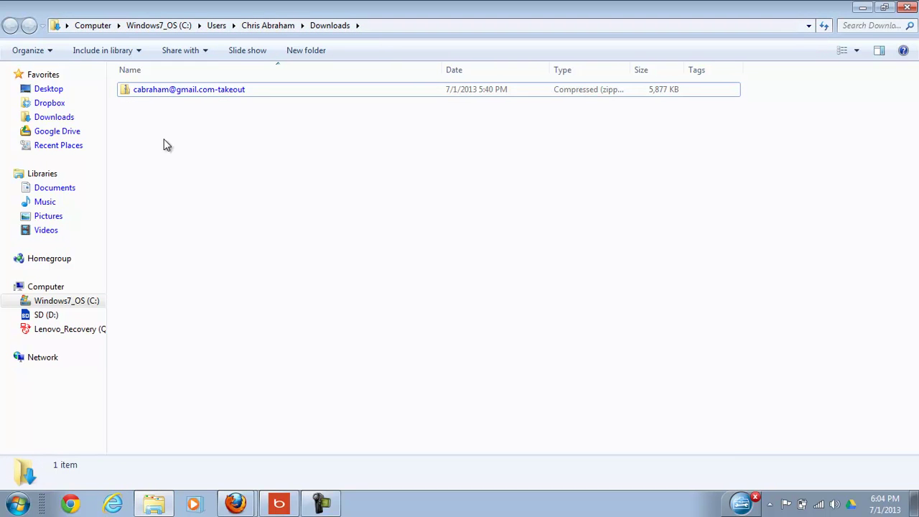
pyautogui.click(158, 91)
# Step: Extract all contents of the takeout zip into its default destination folder
pyautogui.rightClick(160, 94)
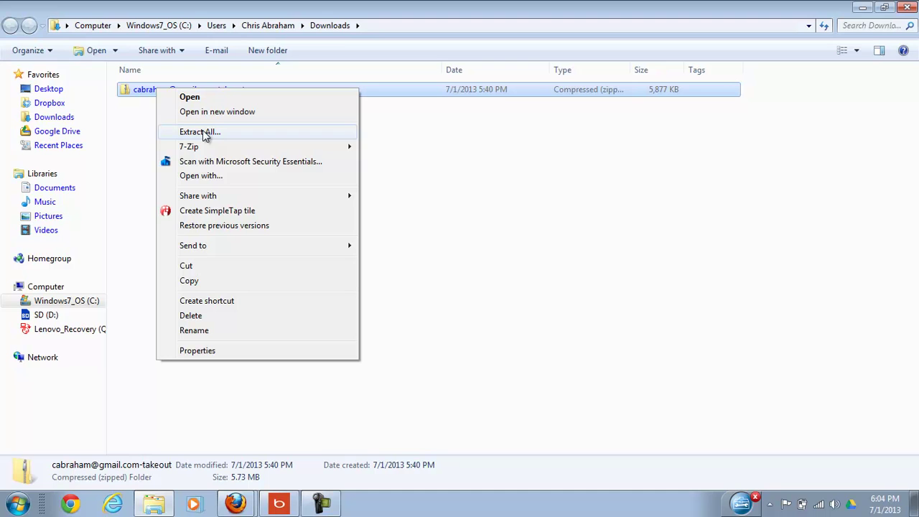
pyautogui.moveTo(189, 146)
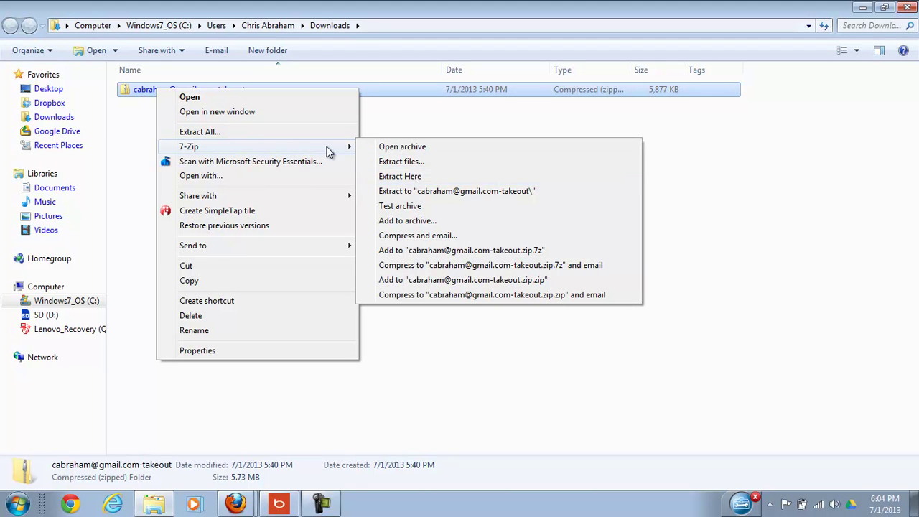
pyautogui.click(206, 132)
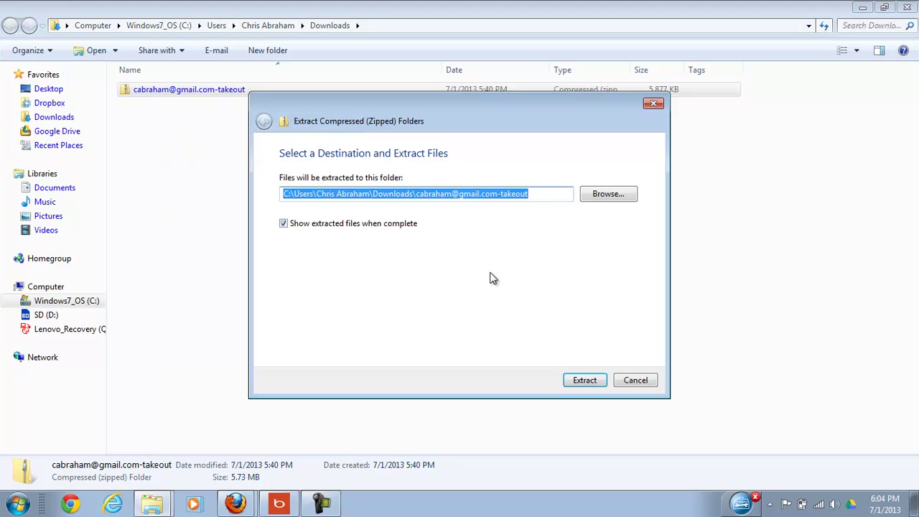
pyautogui.click(591, 381)
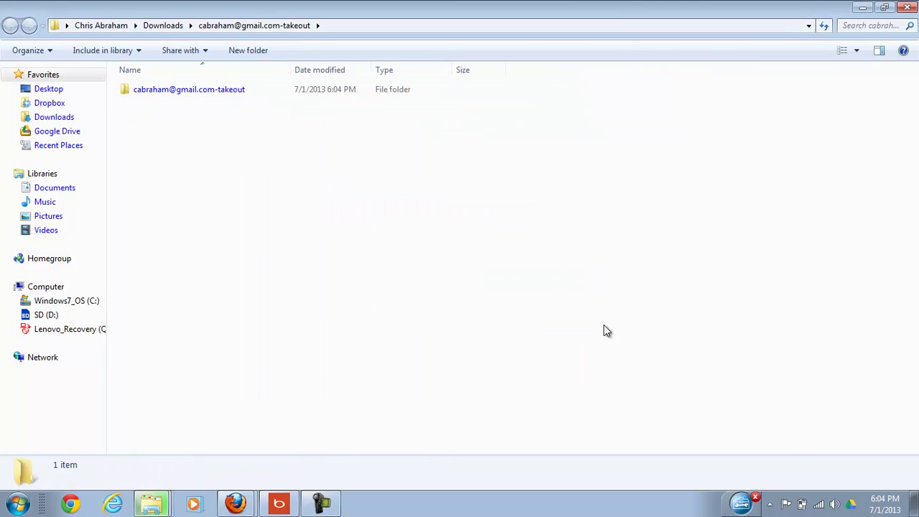
# Step: Open takeout's Reader folder and delete its seven .json files, keeping the subscriptions XML
pyautogui.doubleClick(189, 92)
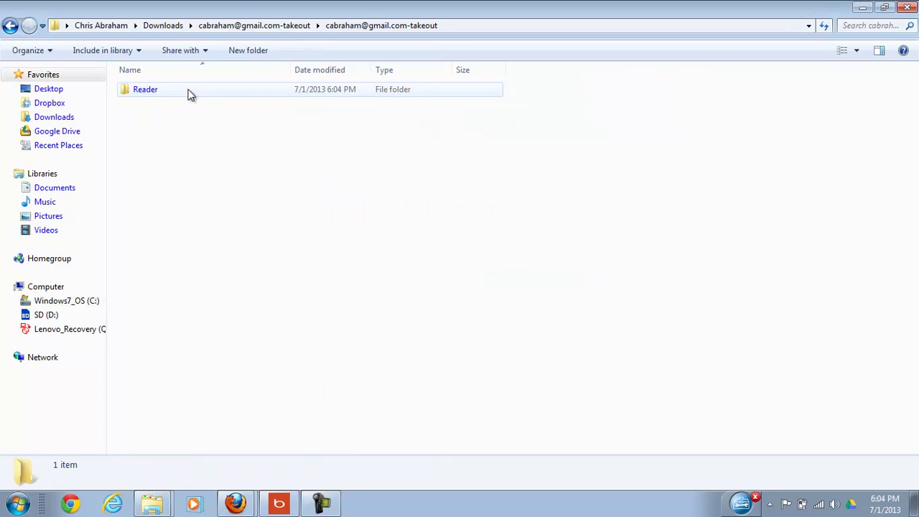
pyautogui.doubleClick(139, 92)
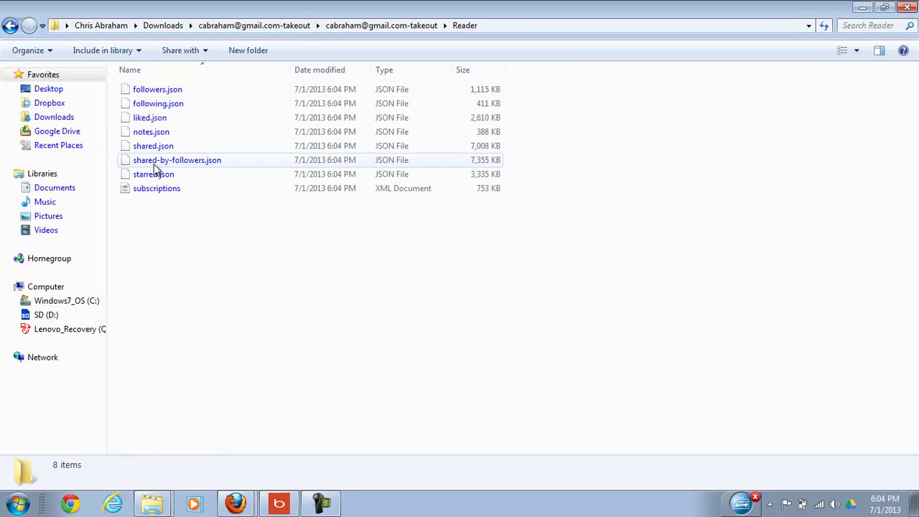
pyautogui.click(153, 175)
pyautogui.keyDown('shift'); pyautogui.click(156, 91); pyautogui.keyUp('shift')
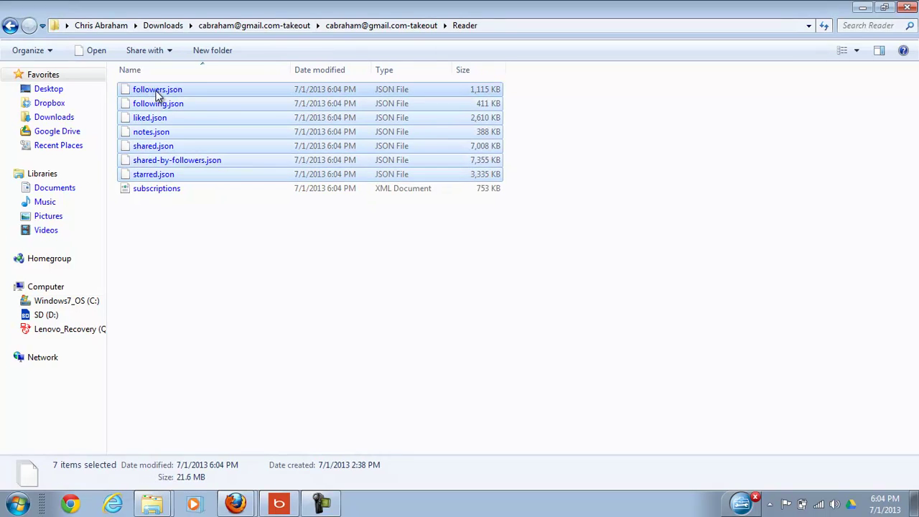
pyautogui.press('Delete')
pyautogui.press('Return')
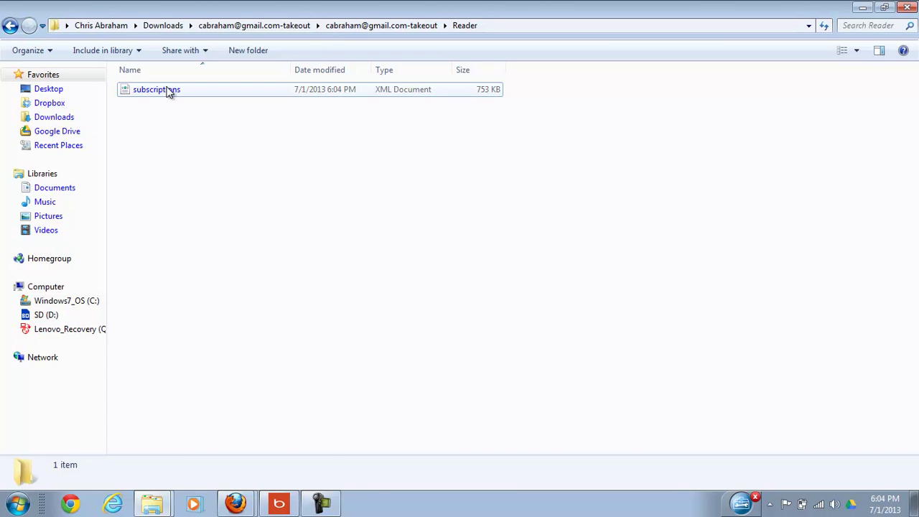
# Step: Rename the subscriptions file to googleReaderExport.opml
pyautogui.click(170, 93)
pyautogui.click(170, 92)
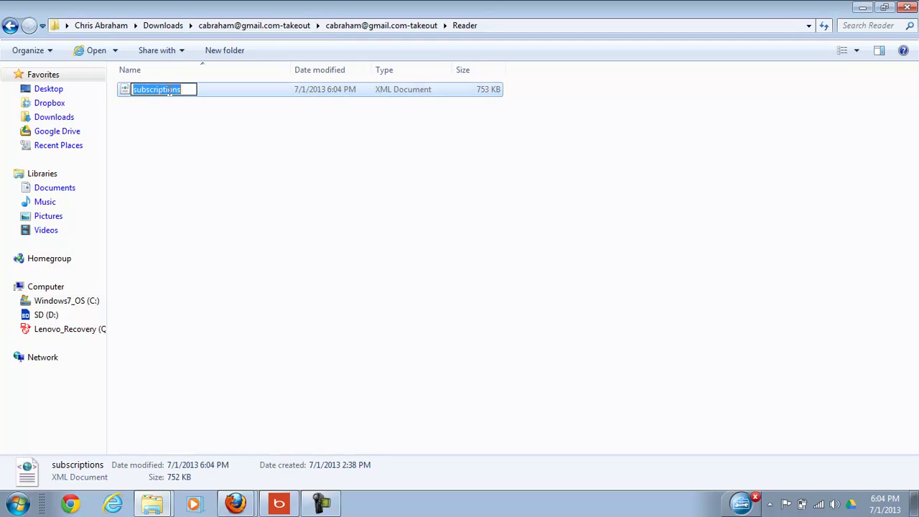
pyautogui.write('googleR')
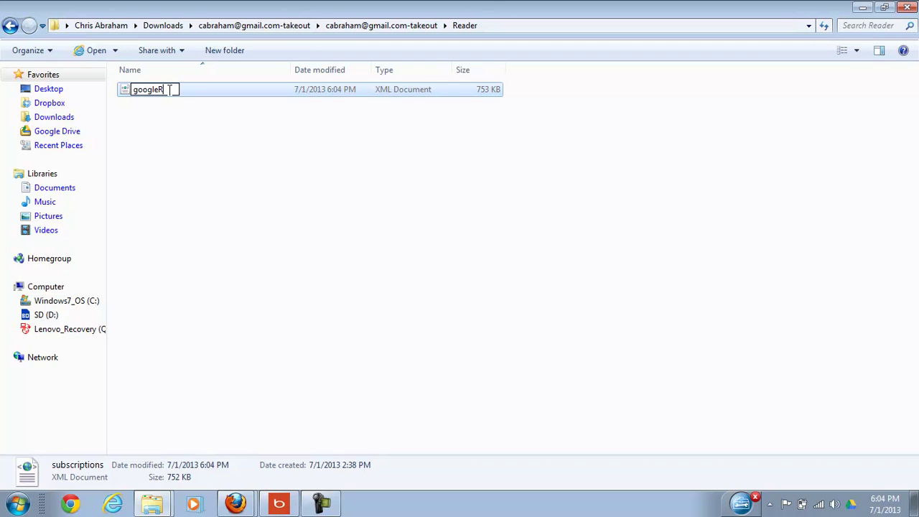
pyautogui.write('ead')
pyautogui.write('er')
pyautogui.write('Export')
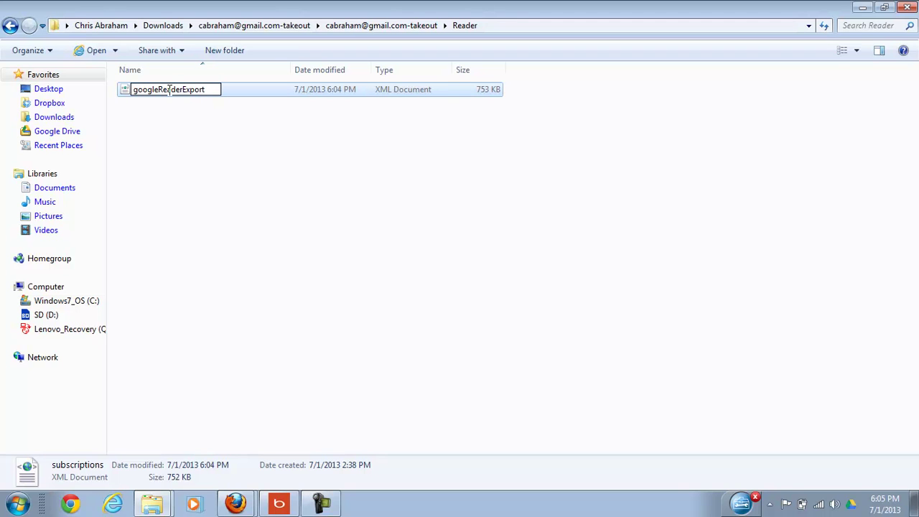
pyautogui.write('.')
pyautogui.write('opml')
pyautogui.press('Return')
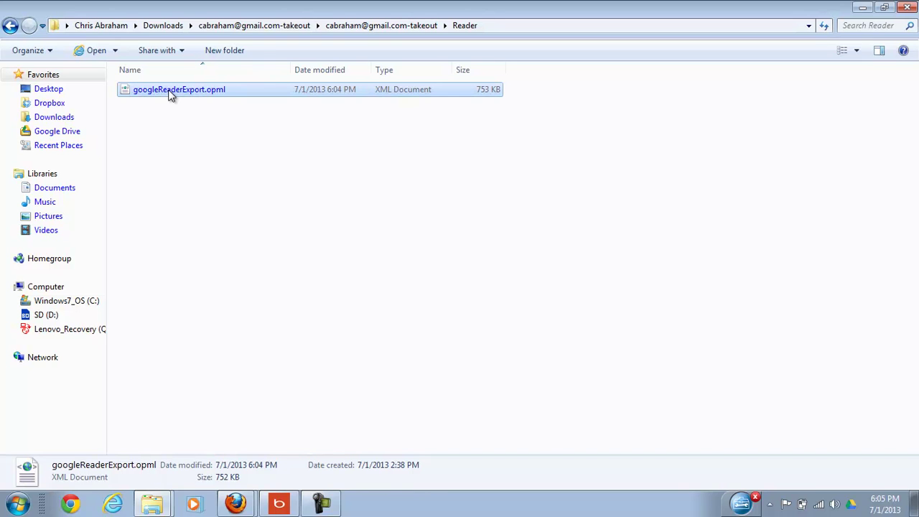
pyautogui.click(171, 93)
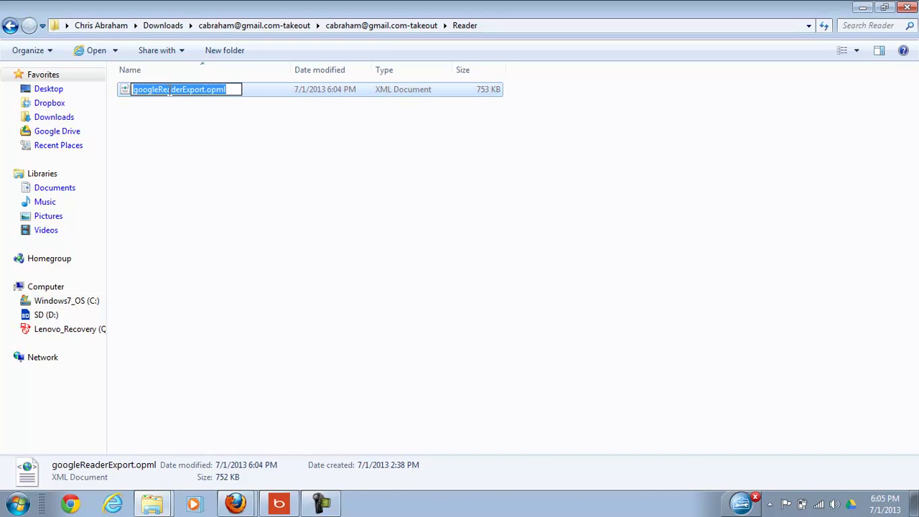
pyautogui.click(127, 91)
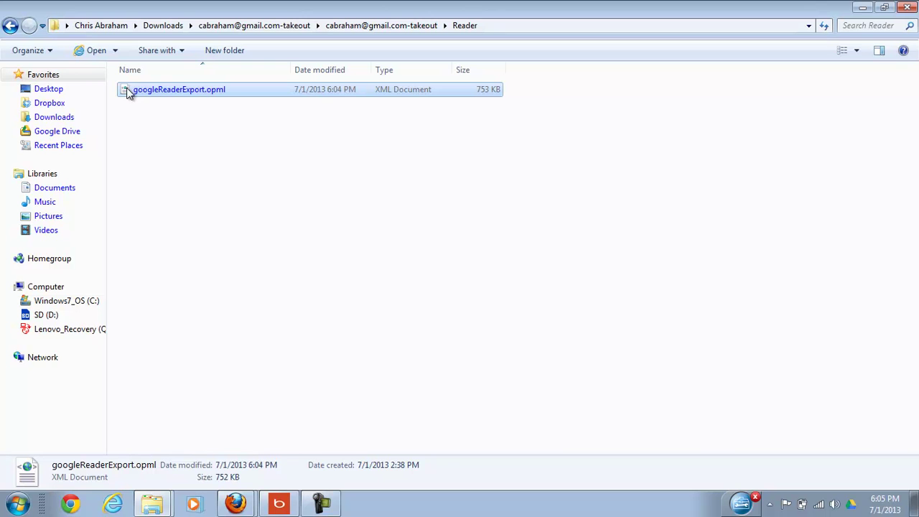
# Step: Paste a duplicate of googleReaderExport.opml and rename the copy to googleReaderExport.xml
pyautogui.hotkey('ctrl', 'v')
pyautogui.click(179, 105)
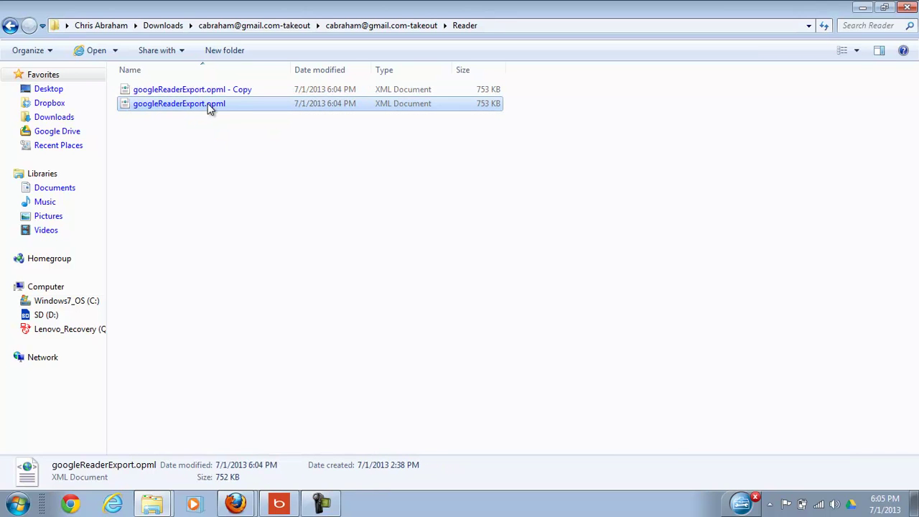
pyautogui.click(209, 106)
pyautogui.click(234, 94)
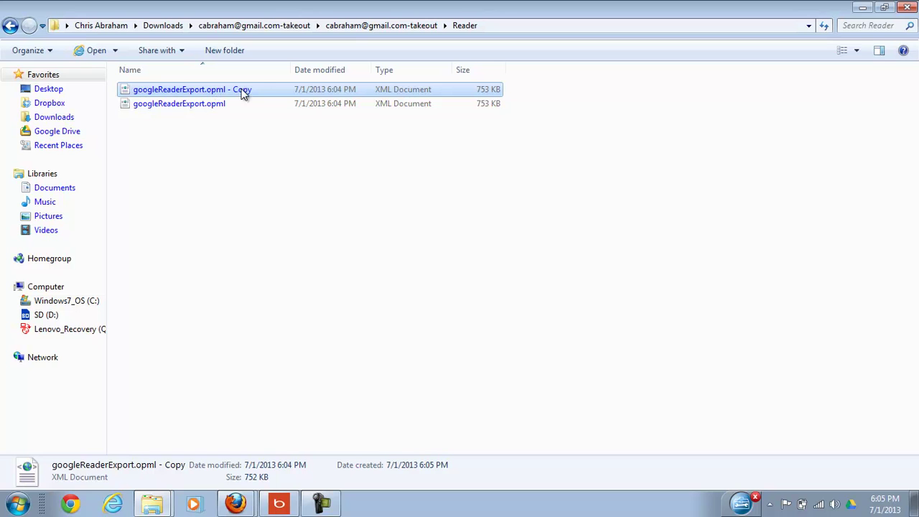
pyautogui.click(234, 93)
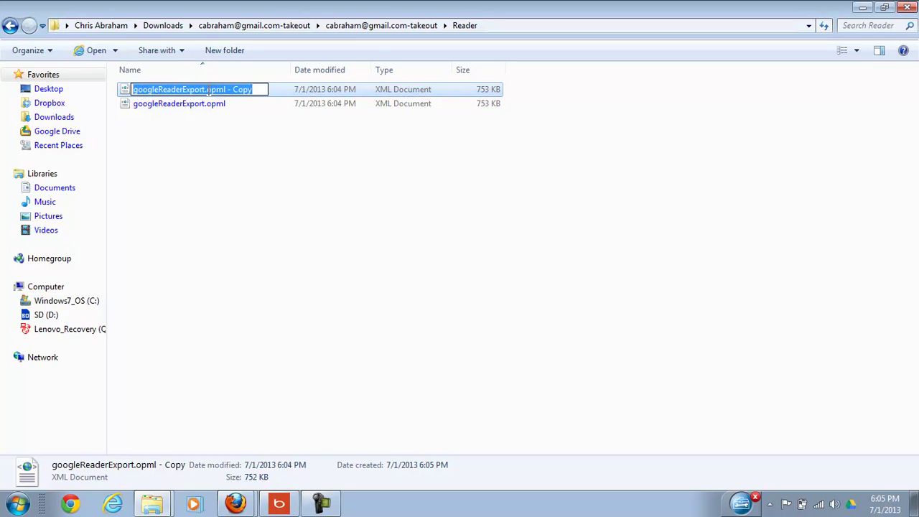
pyautogui.moveTo(208, 90); pyautogui.dragTo(255, 90)
pyautogui.write('.xml')
pyautogui.press('Return')
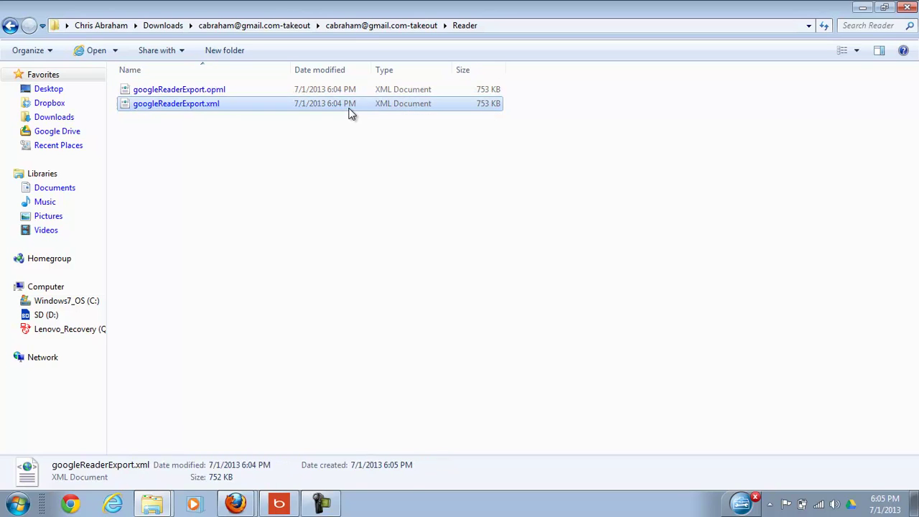
pyautogui.click(286, 143)
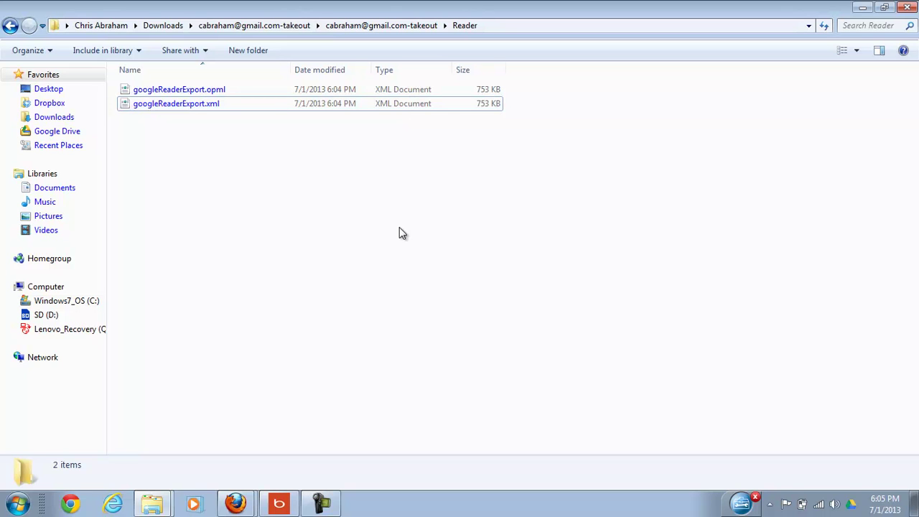
# Step: Close the Reader and Downloads Explorer windows and the Firefox downloads library
pyautogui.click(908, 8)
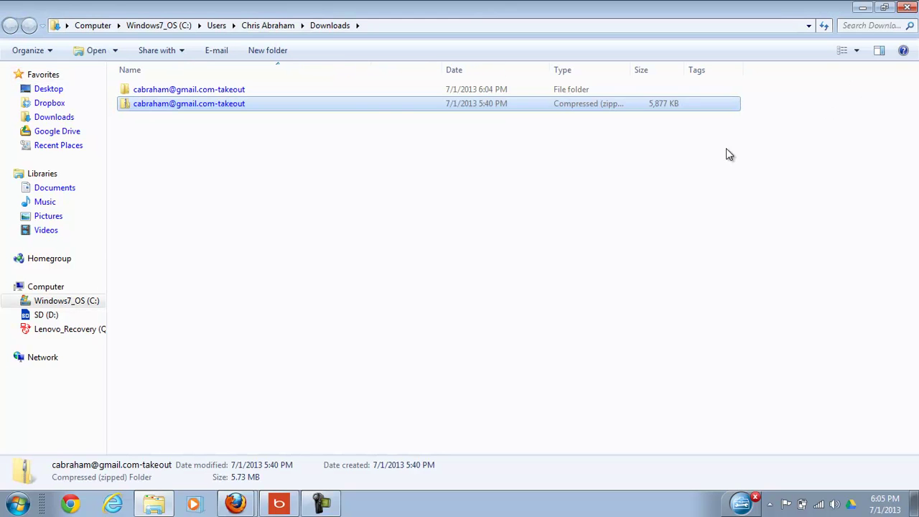
pyautogui.click(908, 8)
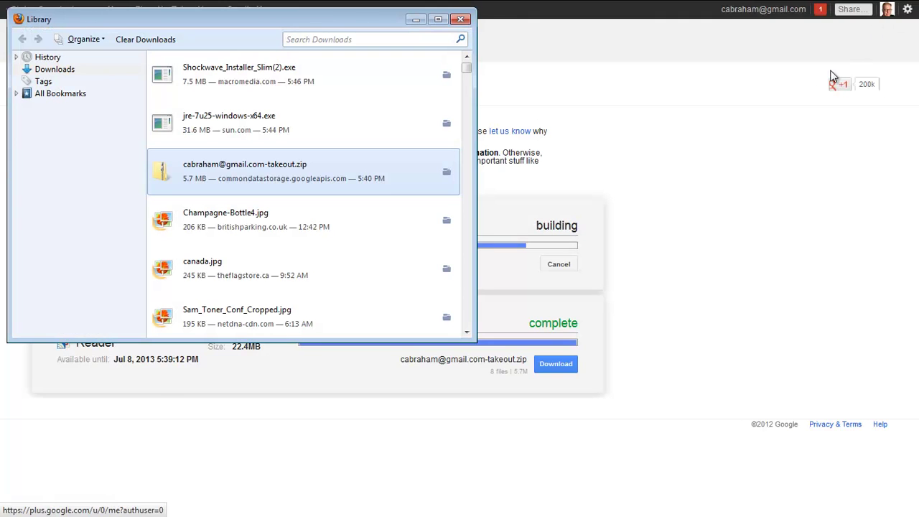
pyautogui.click(466, 21)
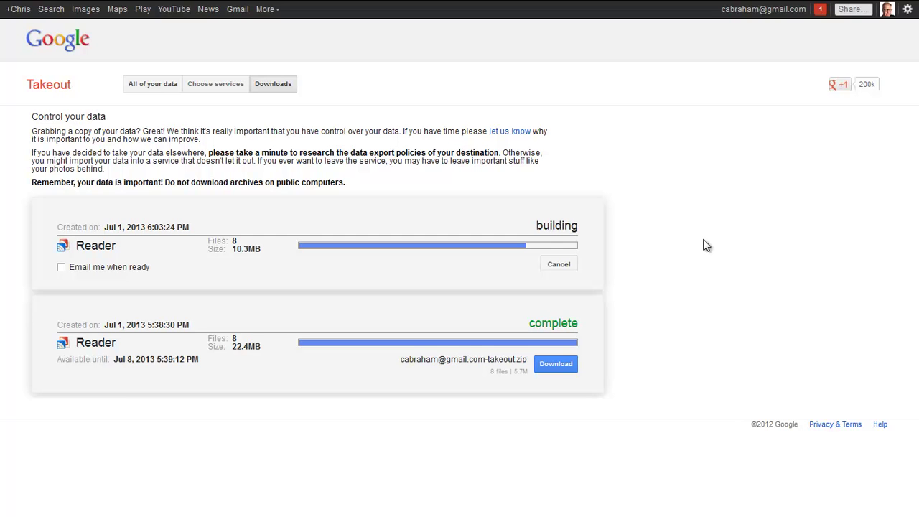
pyautogui.hotkey('alt', 'Tab')
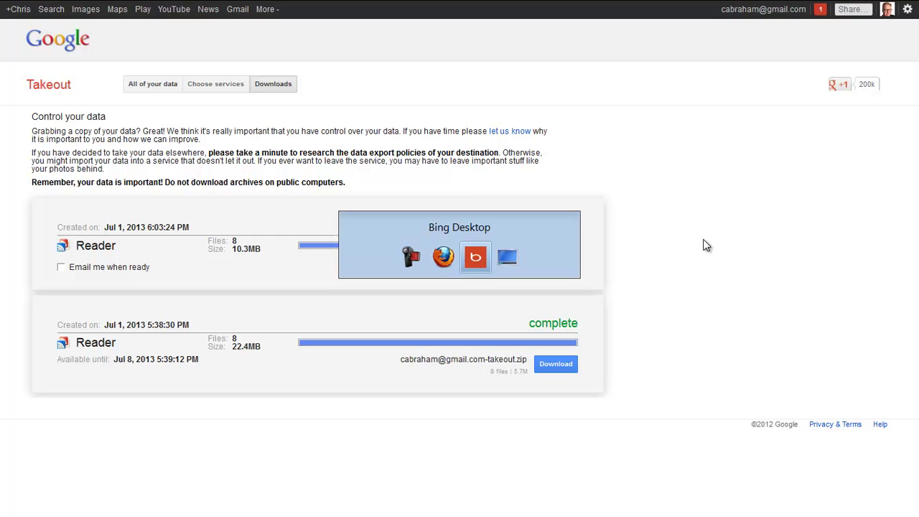